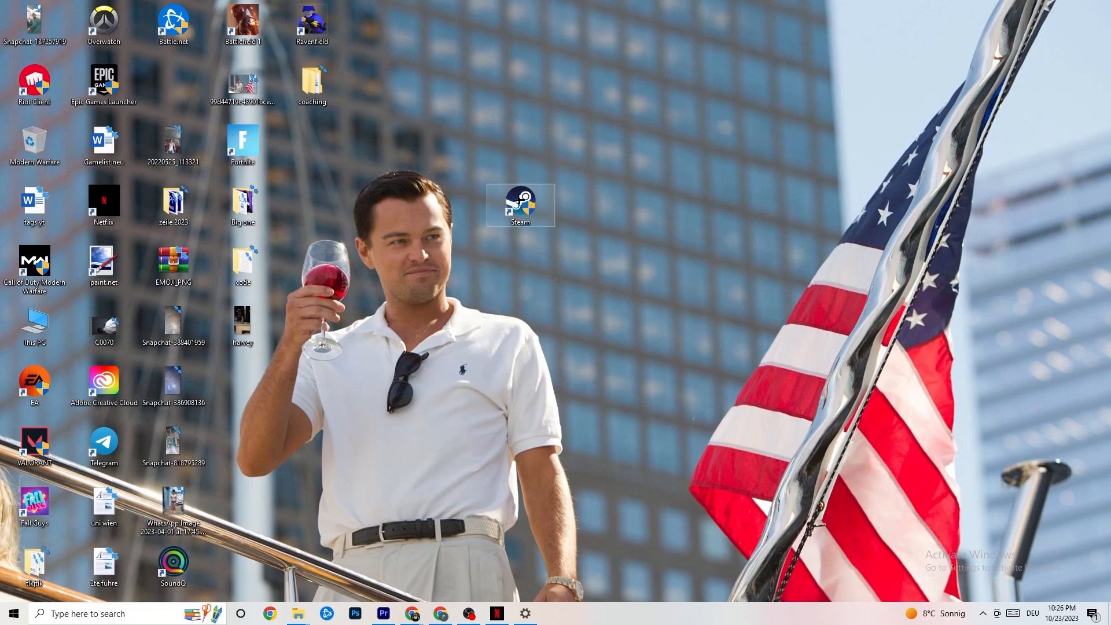
{"action": "left_click", "coordinate": [530, 142]}
{"action": "right_click", "coordinate": [532, 203]}
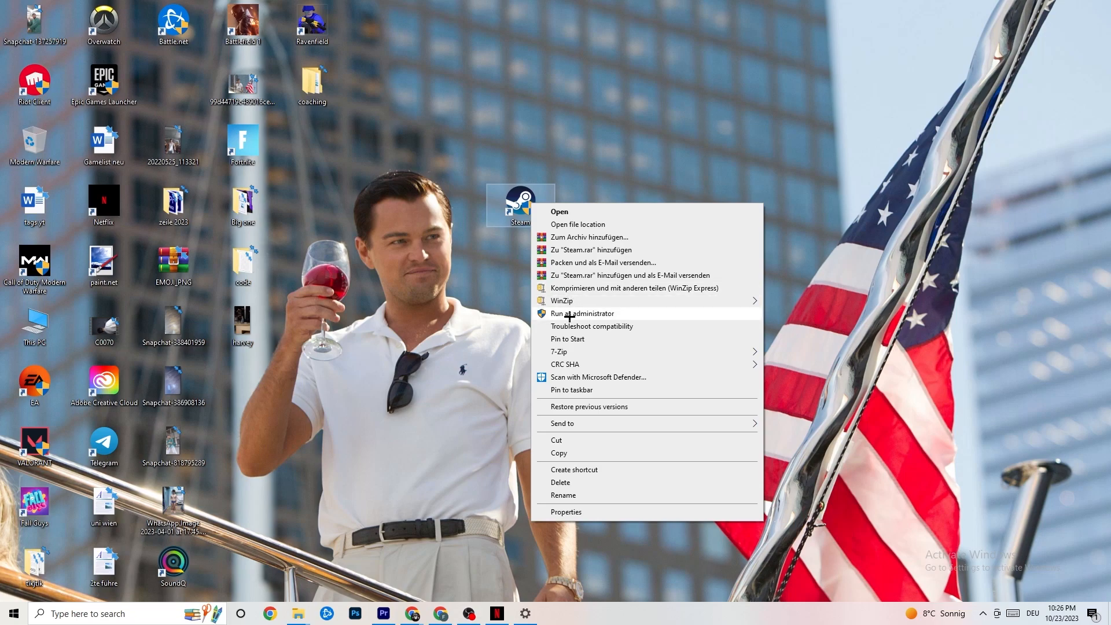
{"action": "left_click", "coordinate": [492, 308]}
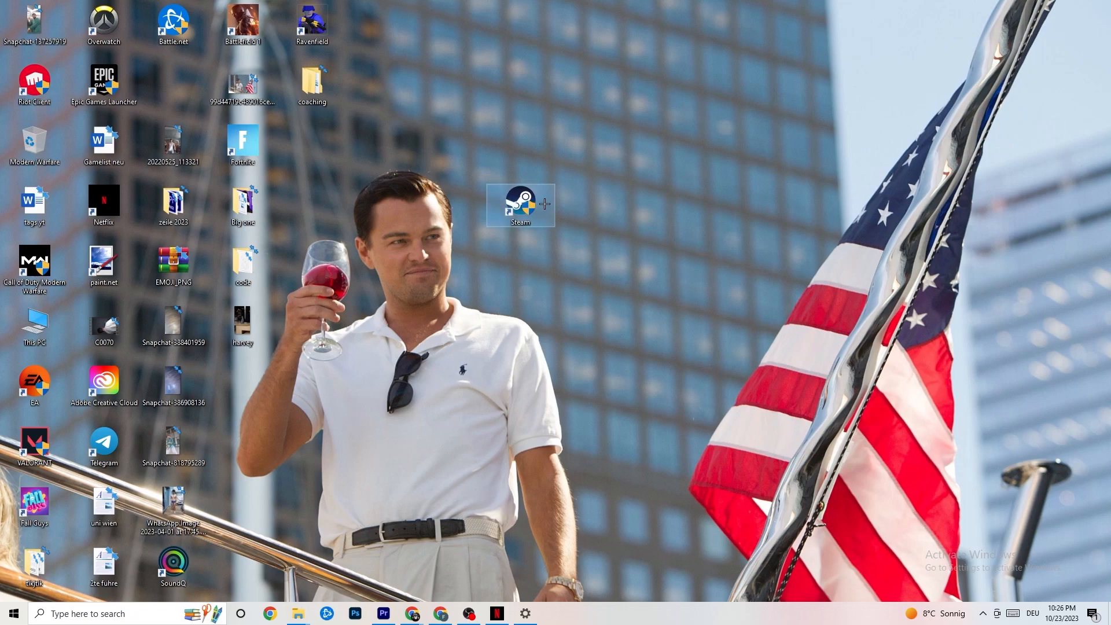
Review the compatibility mode choices and the administrator option in the Steam shortcut's properties, and accept the dialog.
{"action": "right_click", "coordinate": [518, 206]}
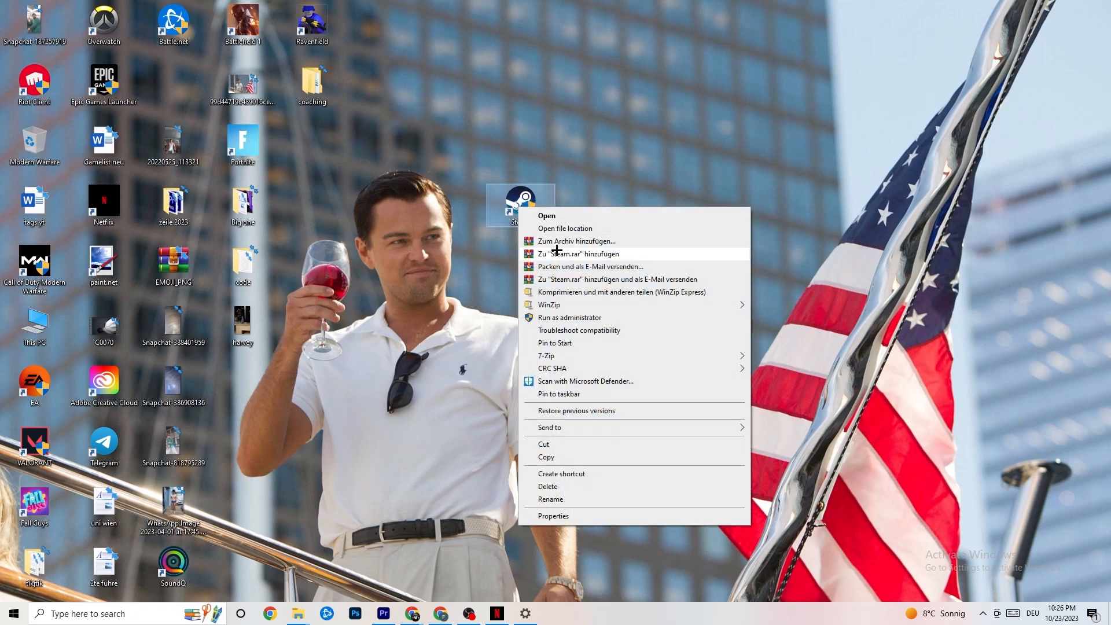
{"action": "left_click", "coordinate": [577, 519]}
{"action": "left_click_drag", "start_coordinate": [606, 217], "coordinate": [547, 131]}
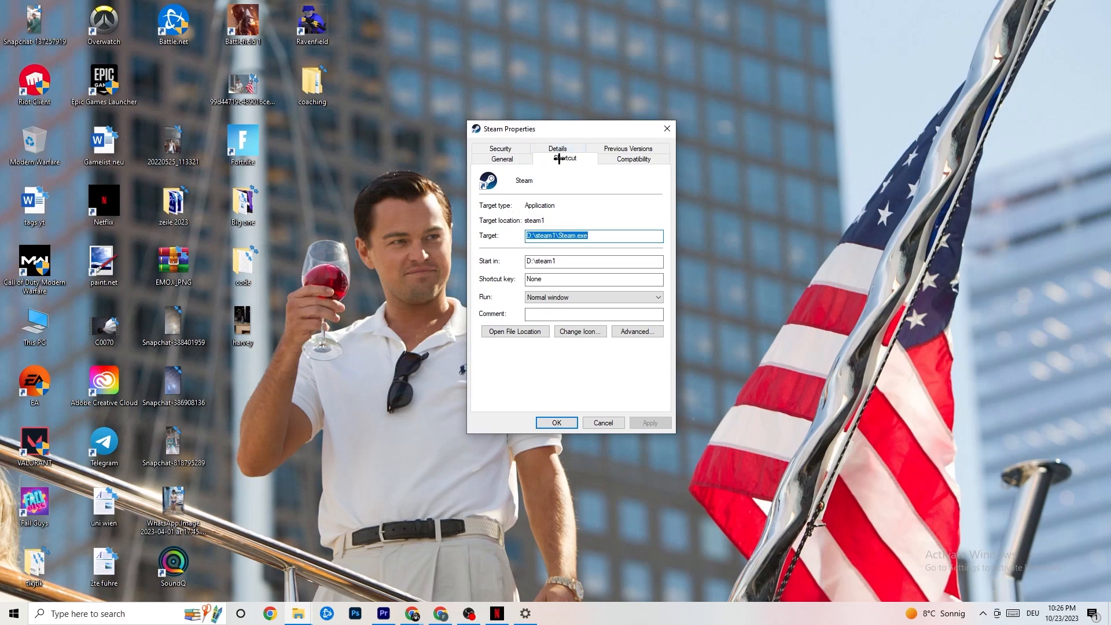
{"action": "left_click", "coordinate": [602, 157]}
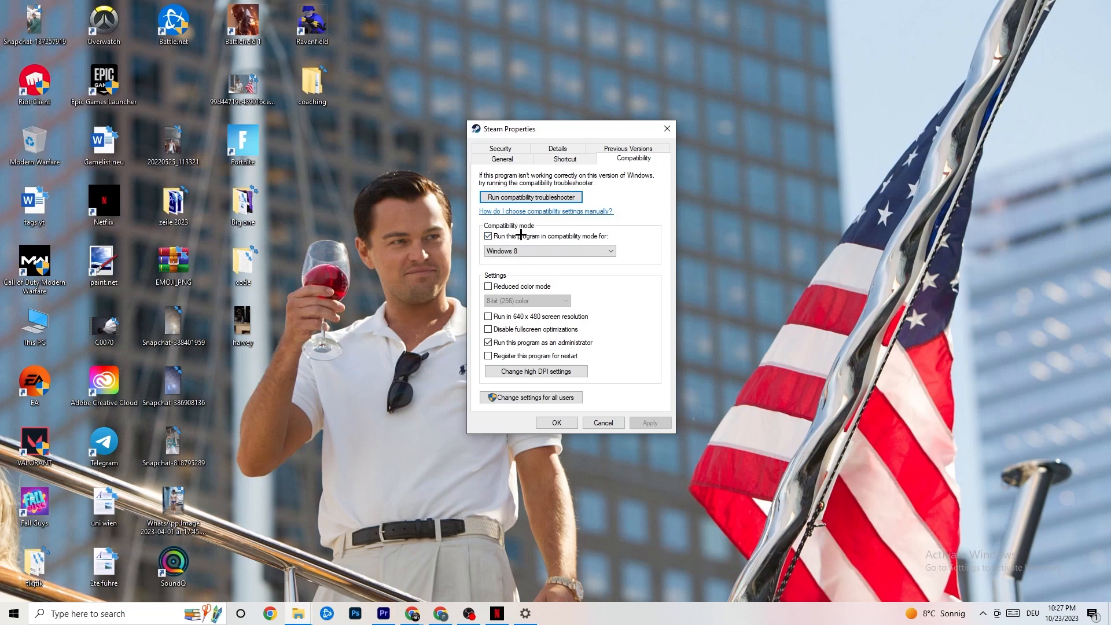
{"action": "left_click", "coordinate": [488, 237]}
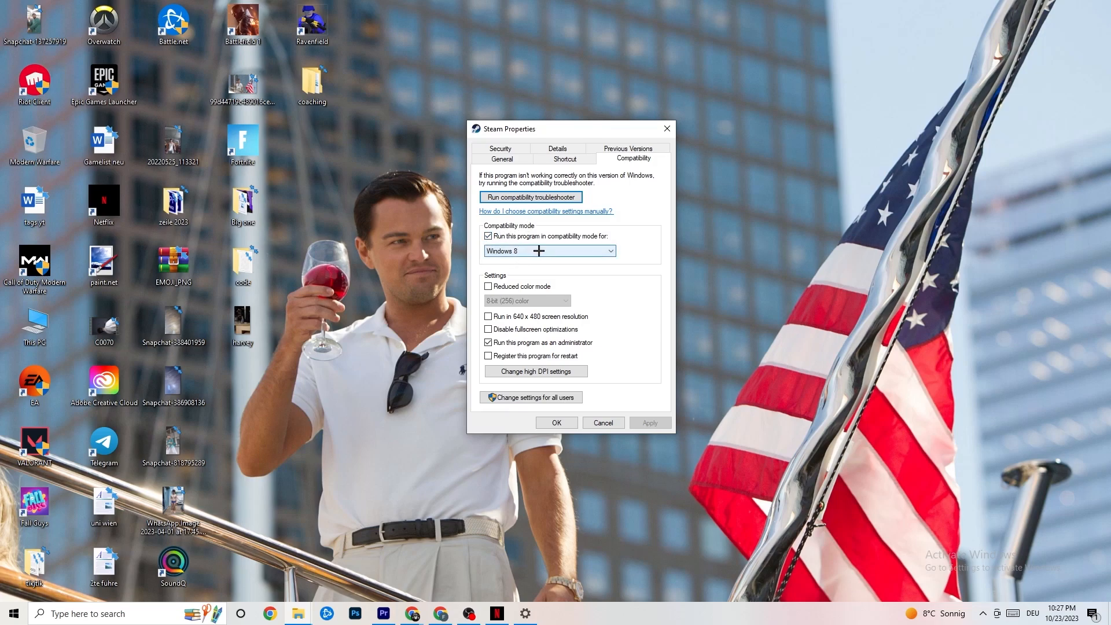
{"action": "left_click", "coordinate": [539, 250]}
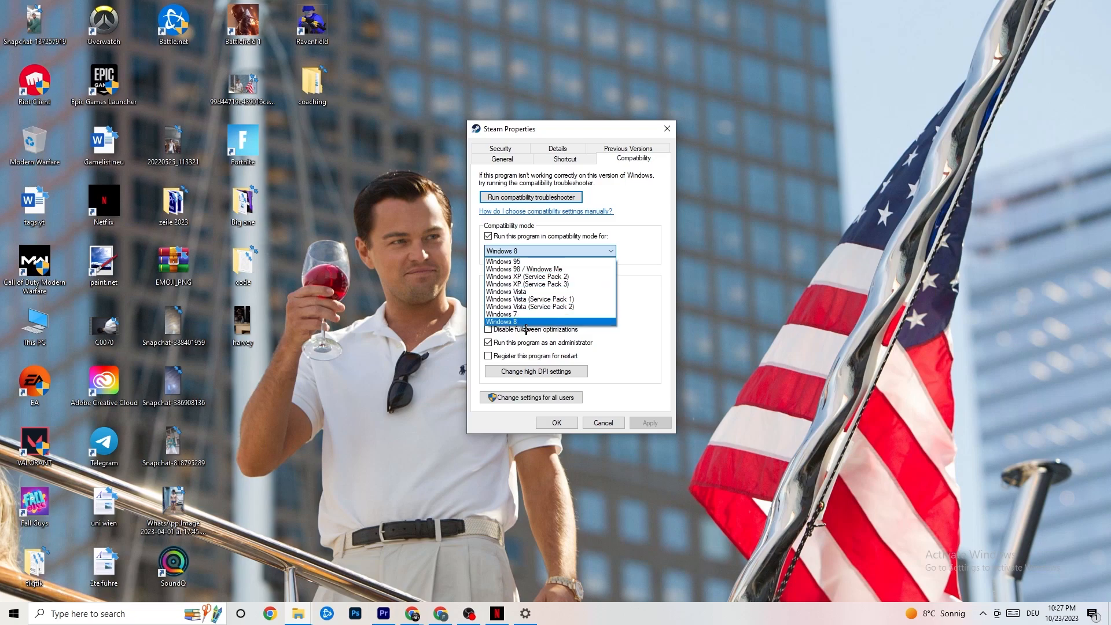
{"action": "left_click", "coordinate": [631, 268]}
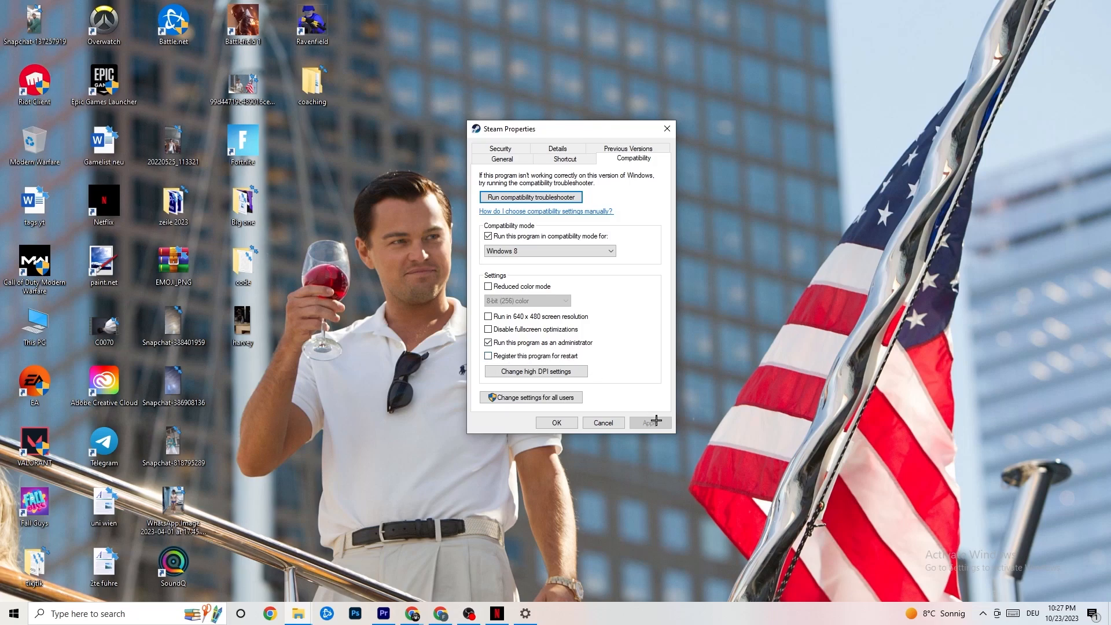
{"action": "left_click", "coordinate": [557, 423]}
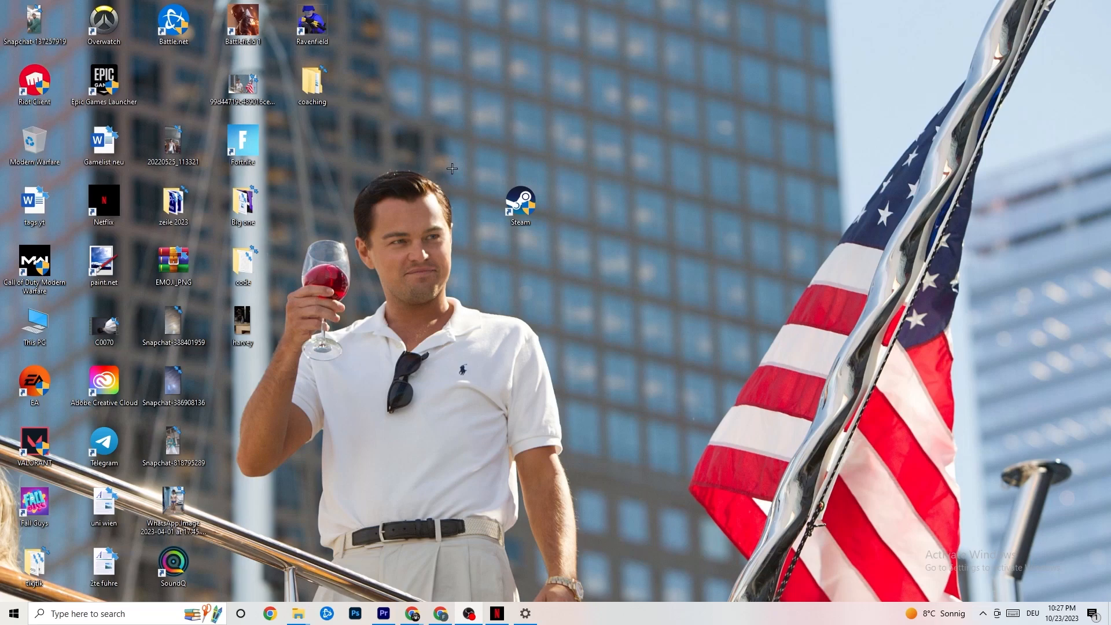
{"action": "left_click", "coordinate": [2, 622]}
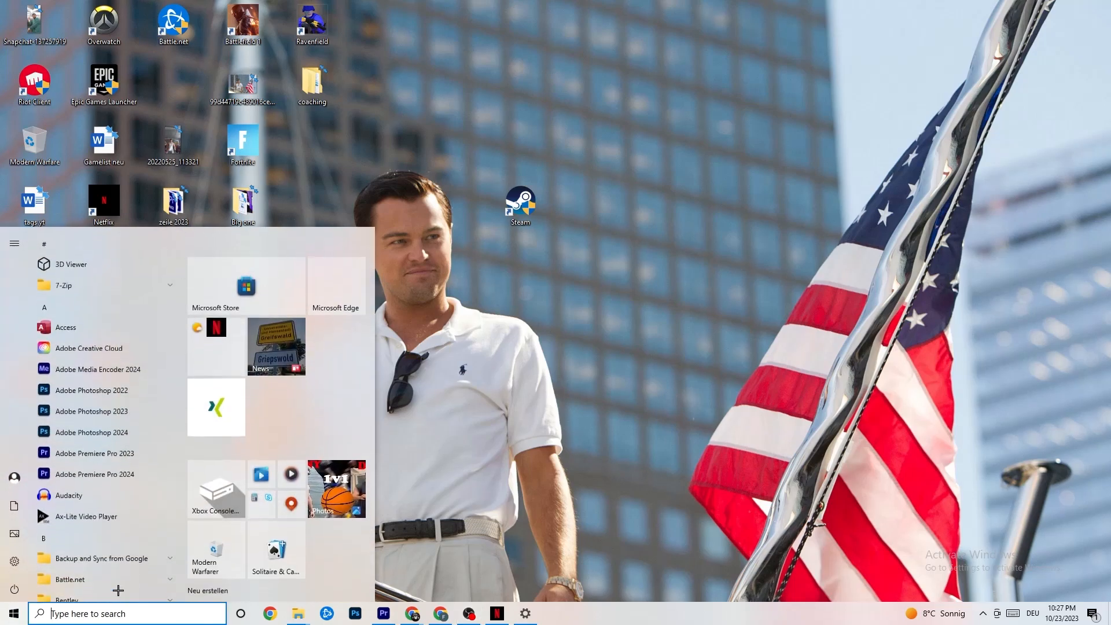
{"action": "left_click", "coordinate": [392, 557]}
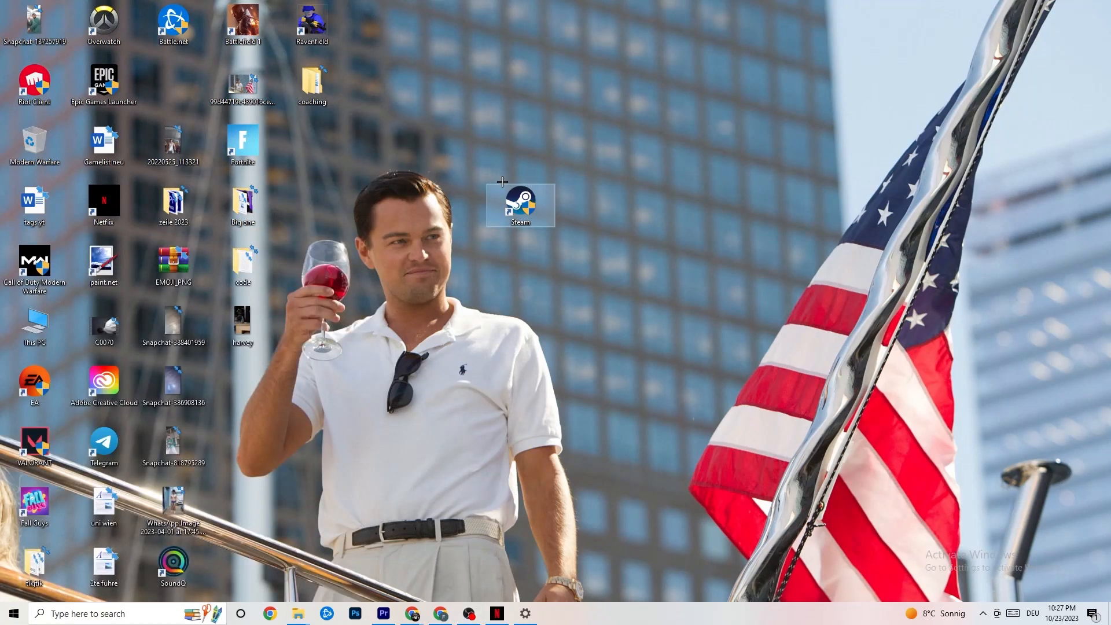
{"action": "right_click", "coordinate": [510, 212]}
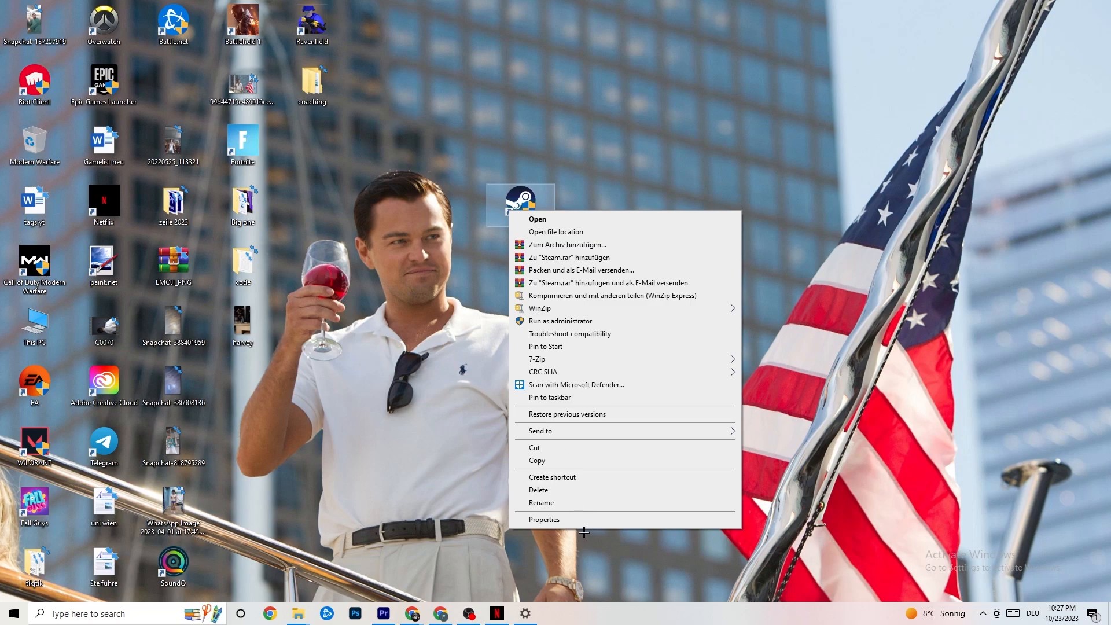
{"action": "left_click", "coordinate": [476, 326]}
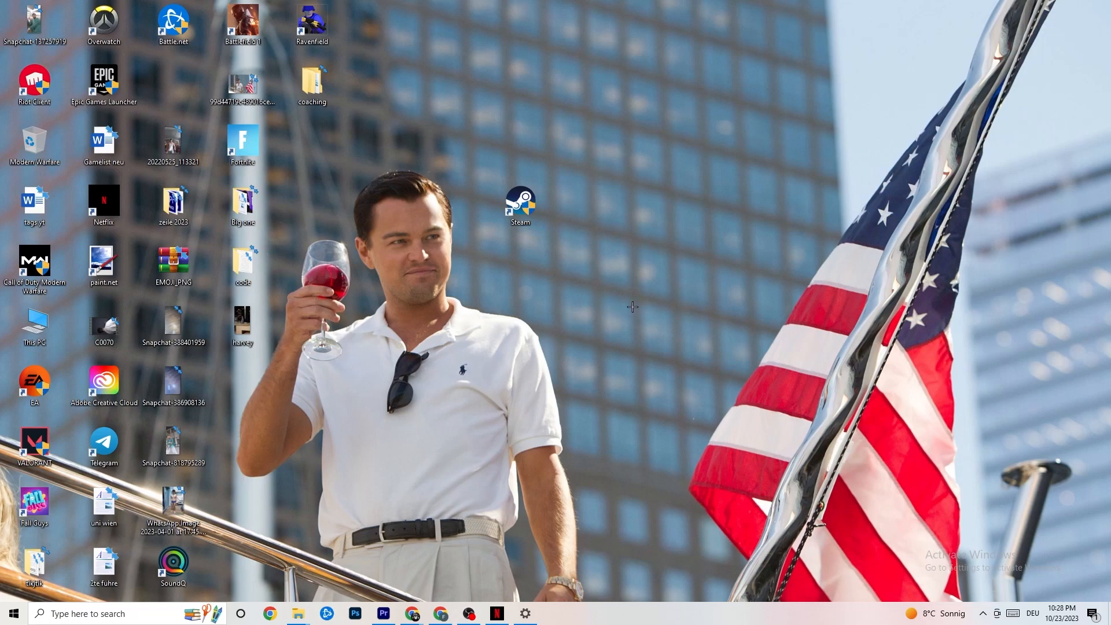
Open Task Manager in a maximized window and view the available actions for the Google Chrome process.
{"action": "right_click", "coordinate": [617, 621]}
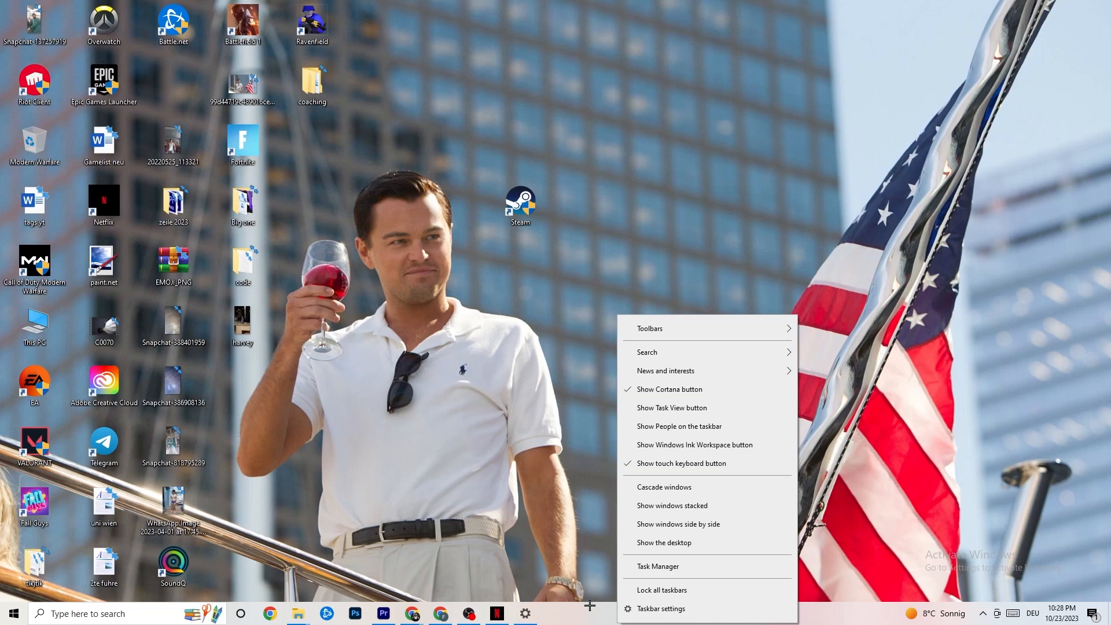
{"action": "left_click", "coordinate": [666, 566]}
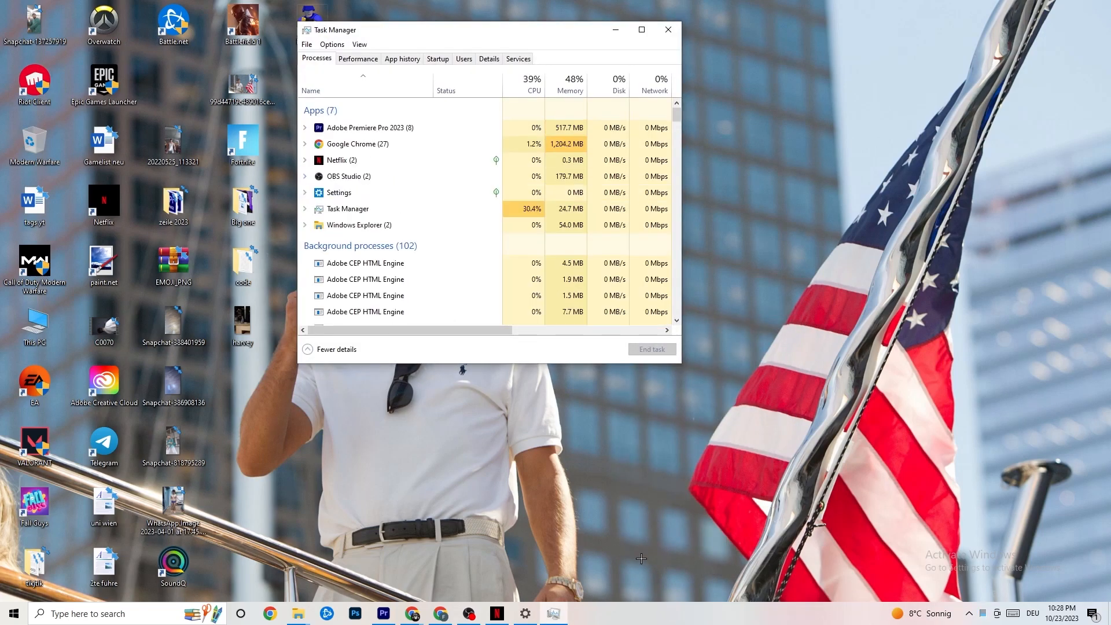
{"action": "left_click", "coordinate": [641, 30]}
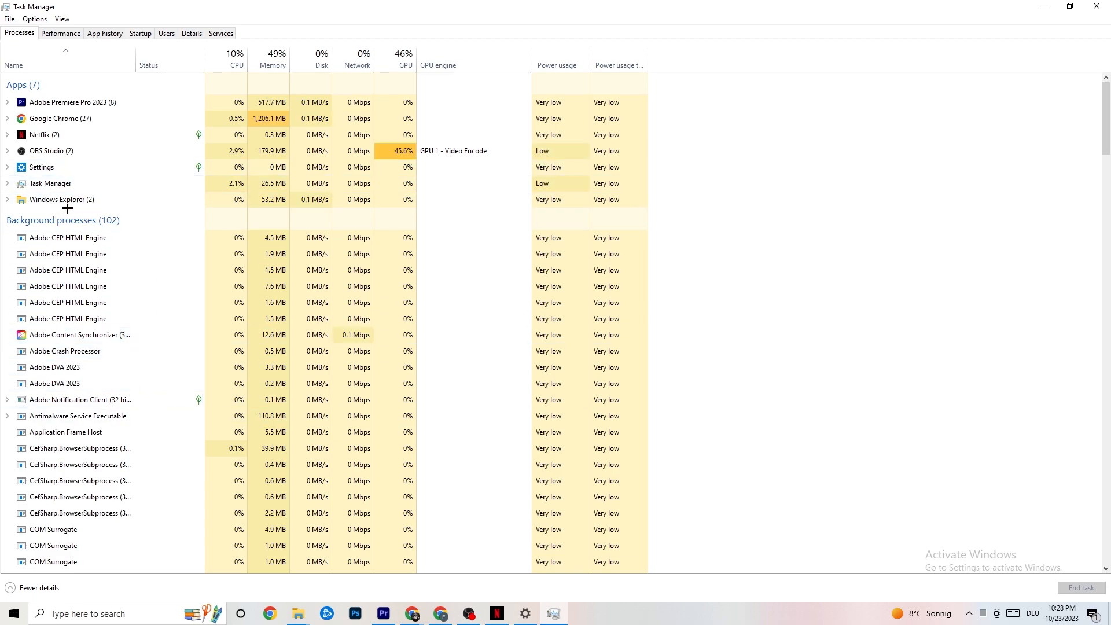
{"action": "right_click", "coordinate": [80, 119]}
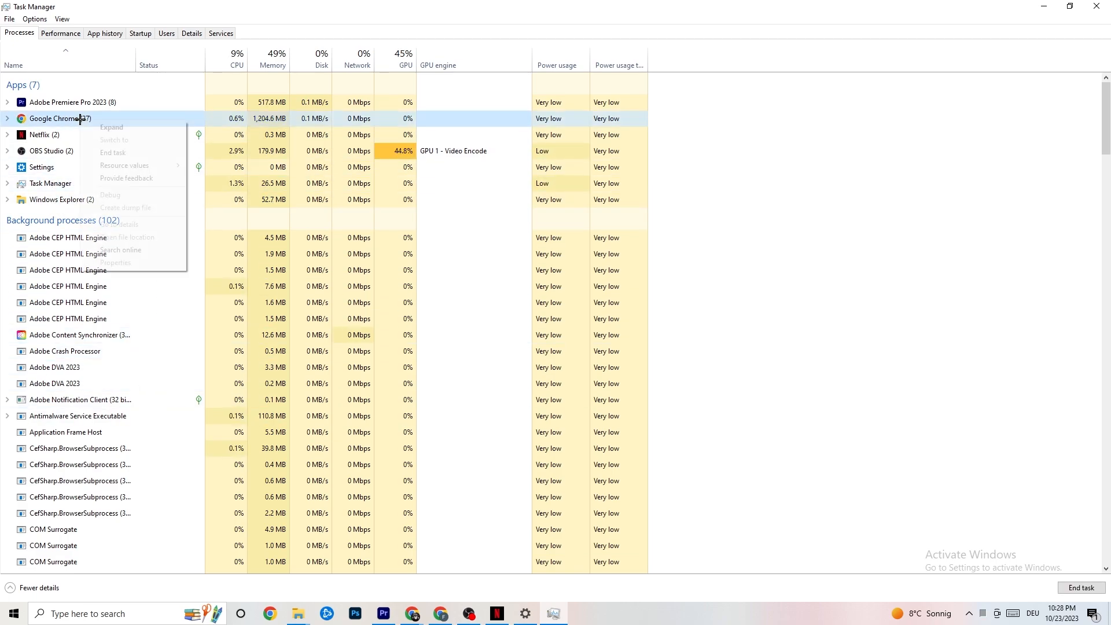
{"action": "left_click", "coordinate": [791, 139]}
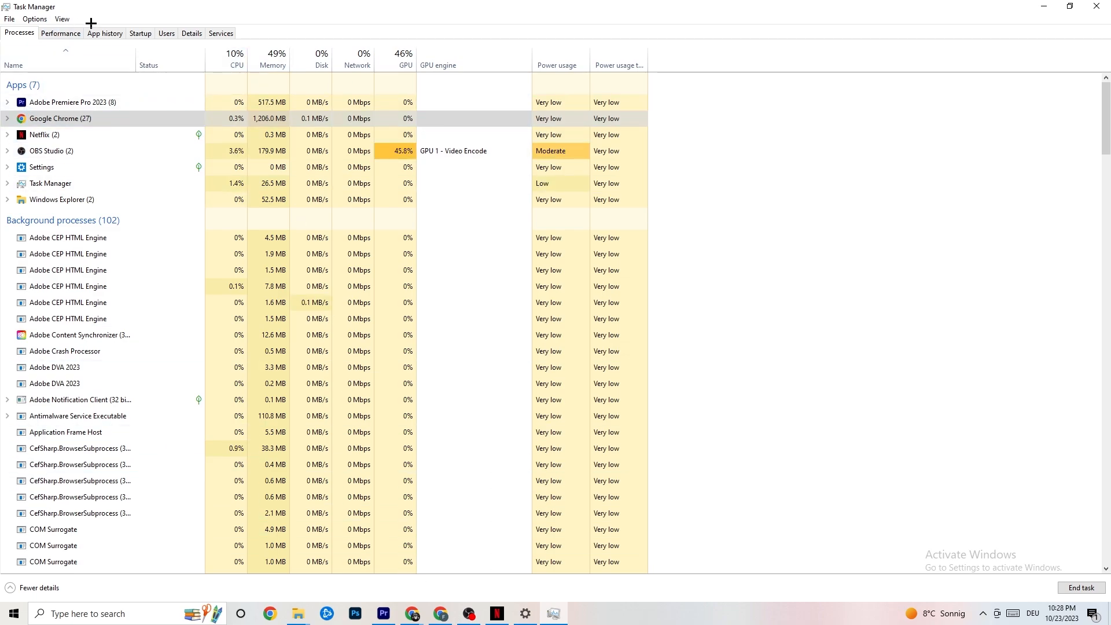
Show the detailed process list and view the priority options for the Adobe Premiere Pro process.
{"action": "left_click", "coordinate": [192, 33]}
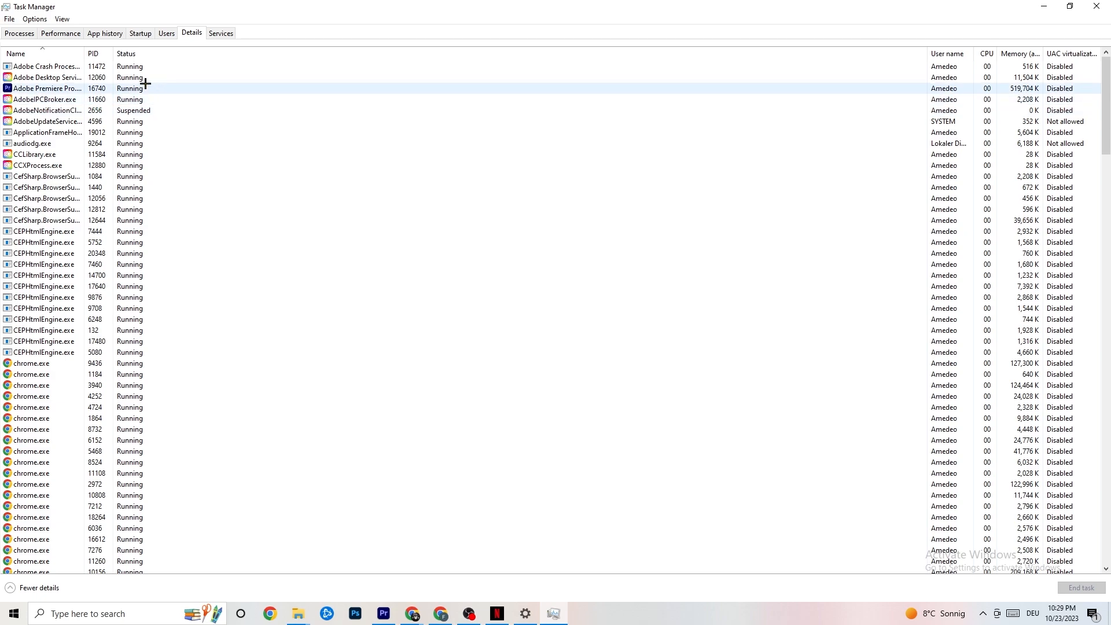
{"action": "right_click", "coordinate": [60, 91]}
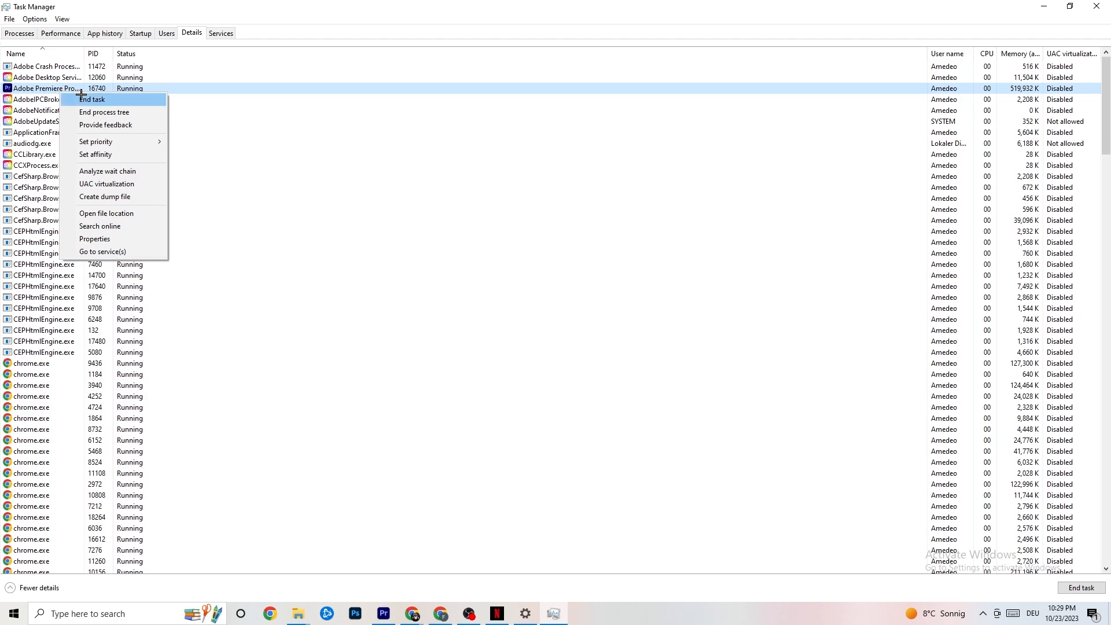
{"action": "mouse_move", "coordinate": [104, 141]}
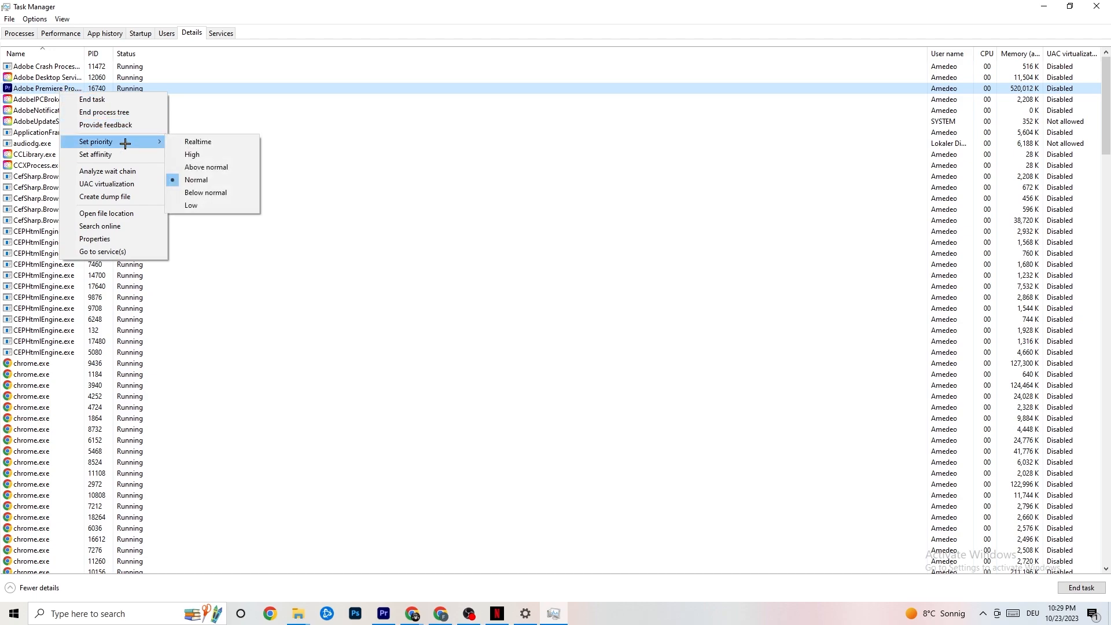
{"action": "left_click", "coordinate": [153, 137]}
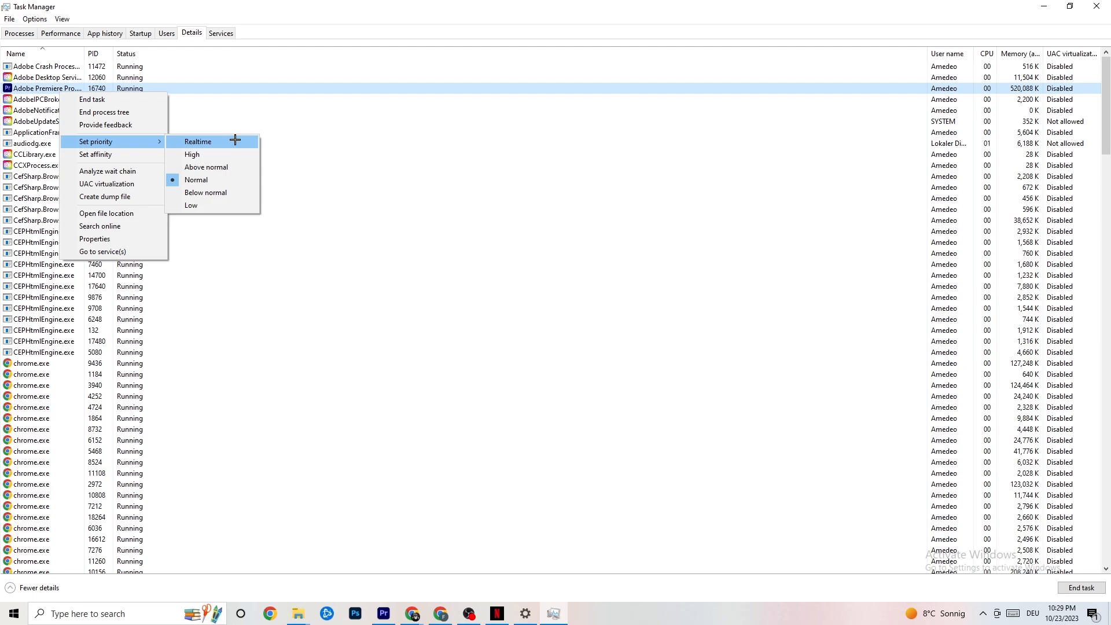
{"action": "left_click", "coordinate": [300, 122]}
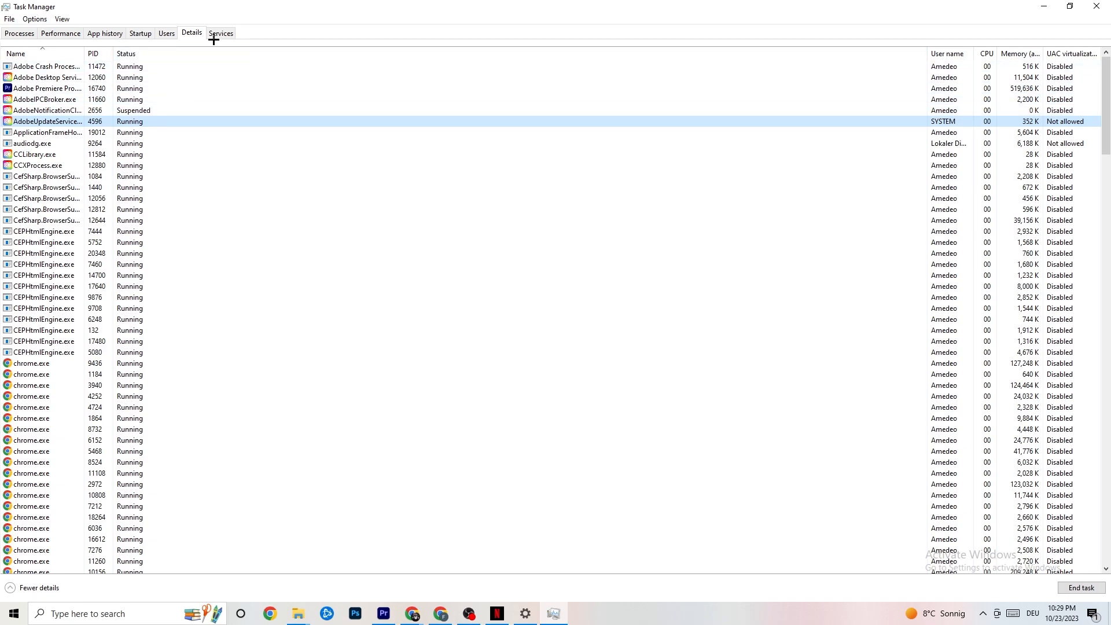
Review the startup programs, view the available actions for Razer Synapse, and close Task Manager.
{"action": "left_click", "coordinate": [140, 34]}
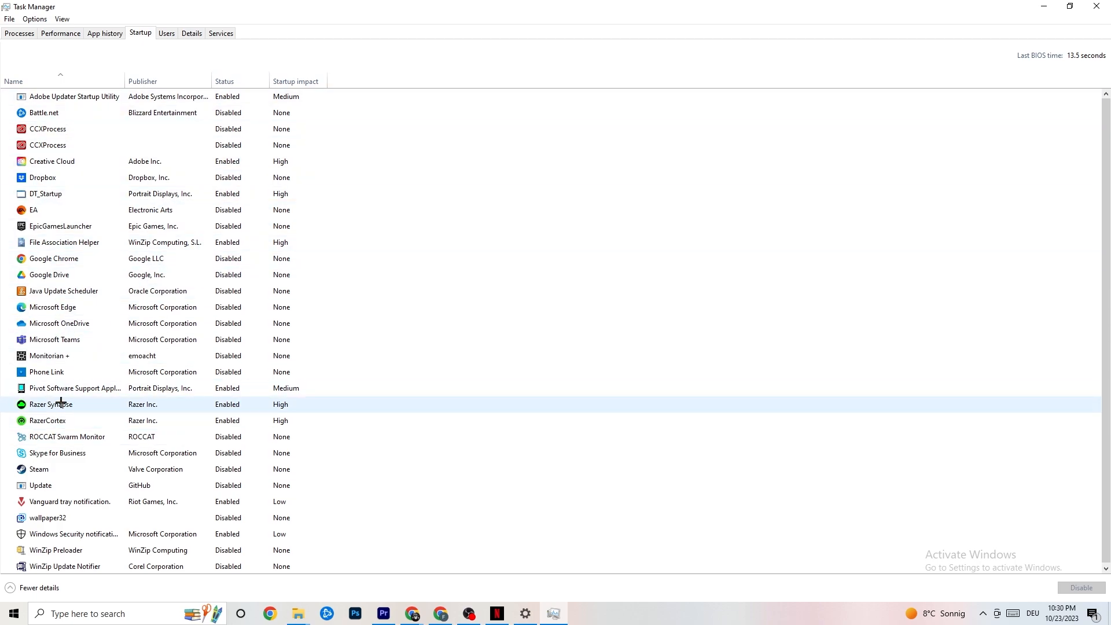
{"action": "right_click", "coordinate": [225, 405]}
{"action": "left_click", "coordinate": [573, 58]}
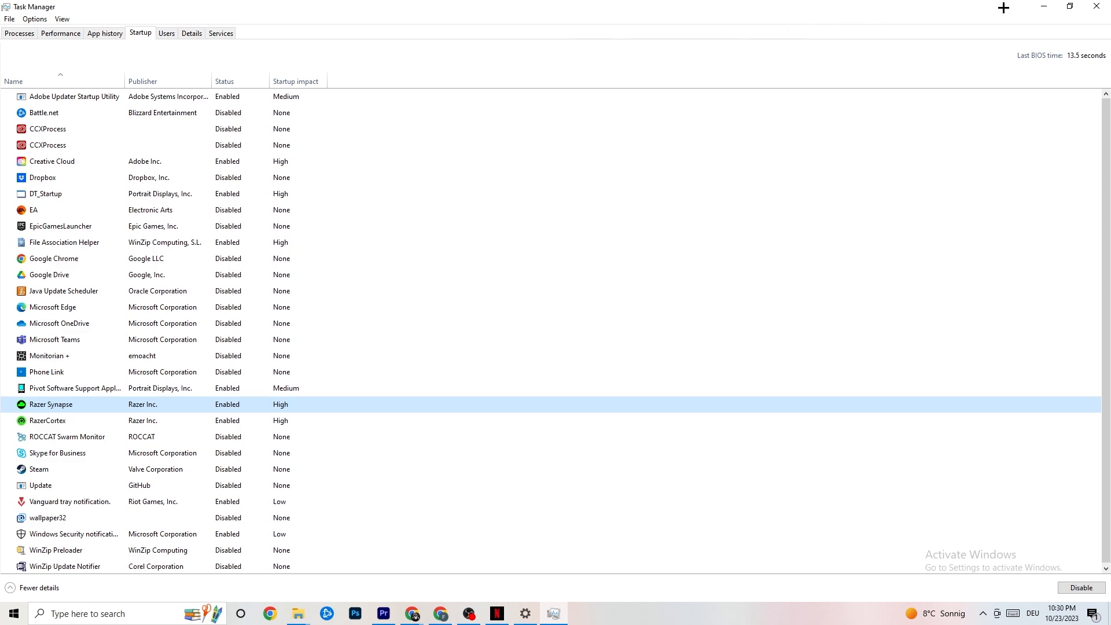
{"action": "left_click", "coordinate": [1090, 6]}
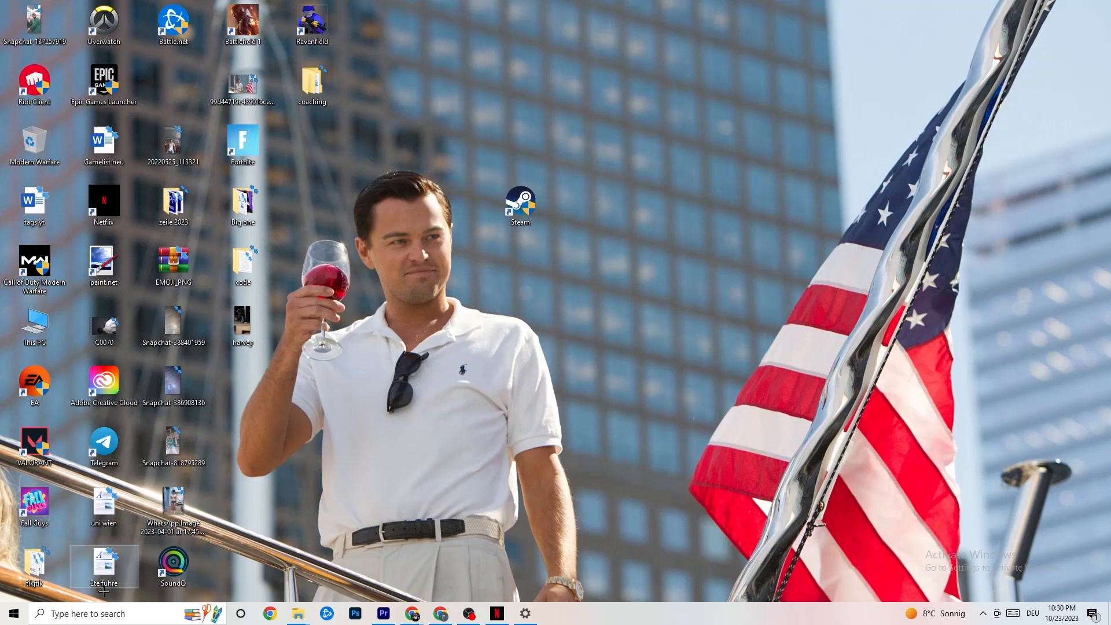
Open the Windows display settings and view the scaling choices for text, apps and other items.
{"action": "left_click", "coordinate": [8, 619]}
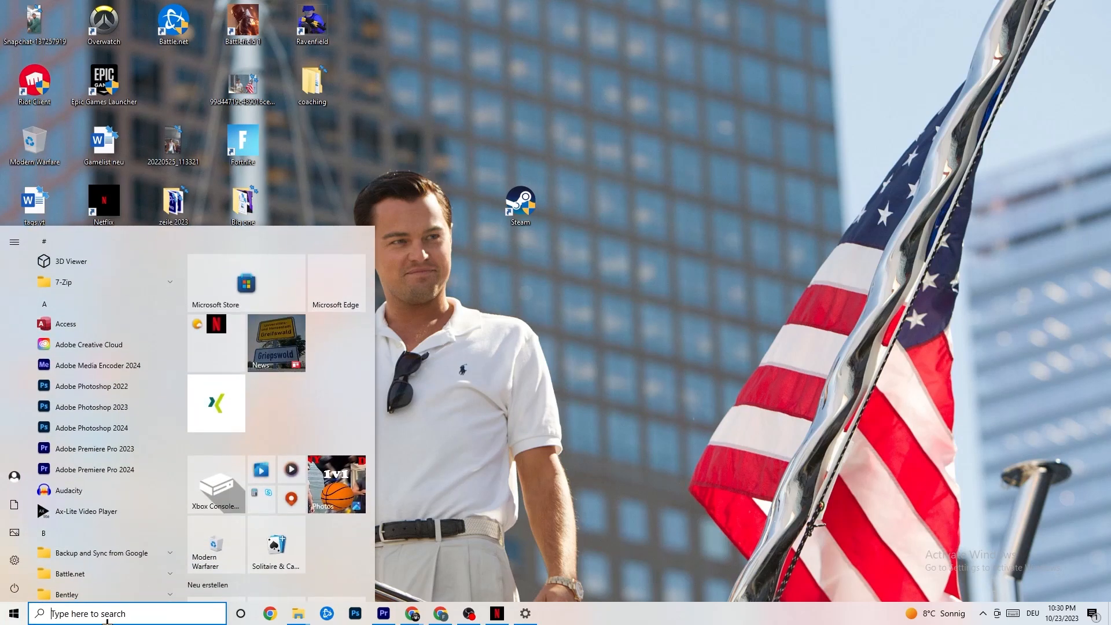
{"action": "left_click", "coordinate": [14, 561]}
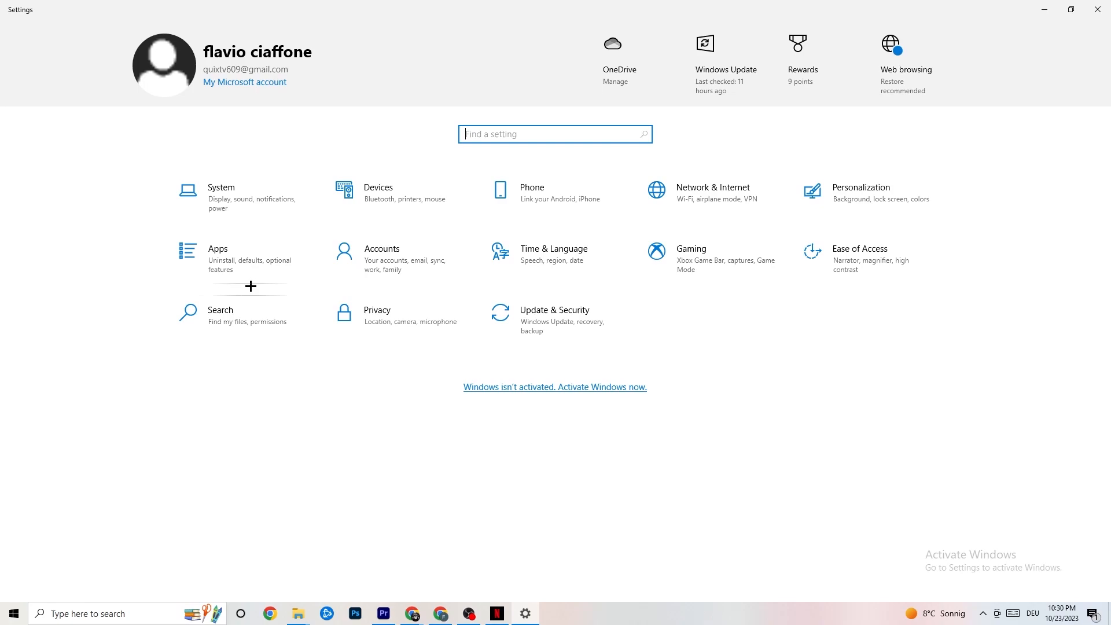
{"action": "left_click", "coordinate": [243, 195]}
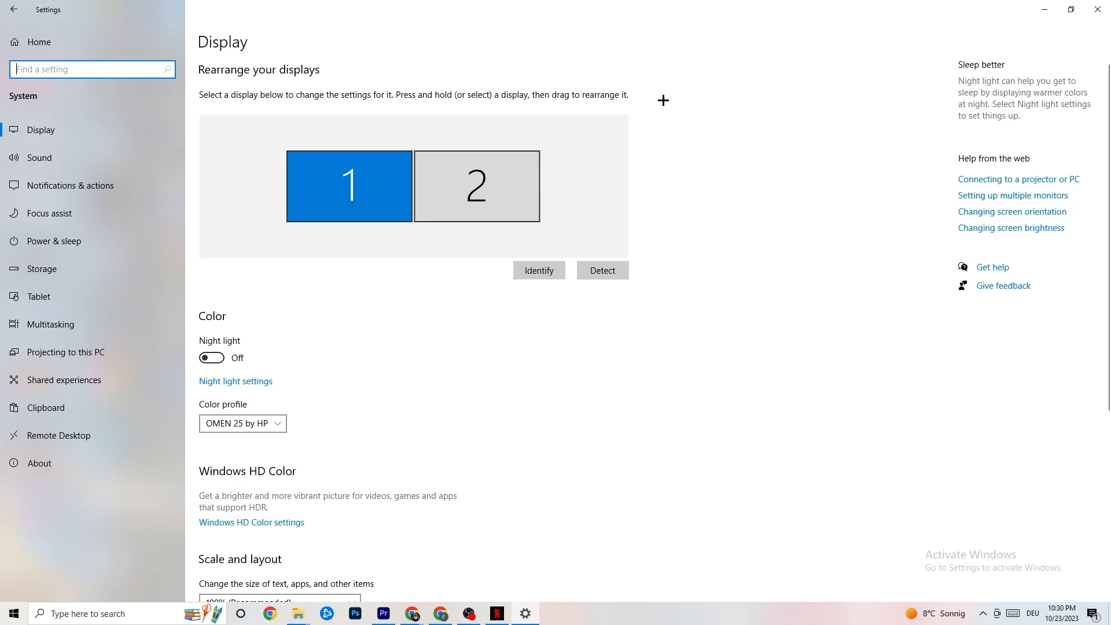
{"action": "scroll", "coordinate": [541, 129], "scroll_direction": "down", "scroll_amount": 5}
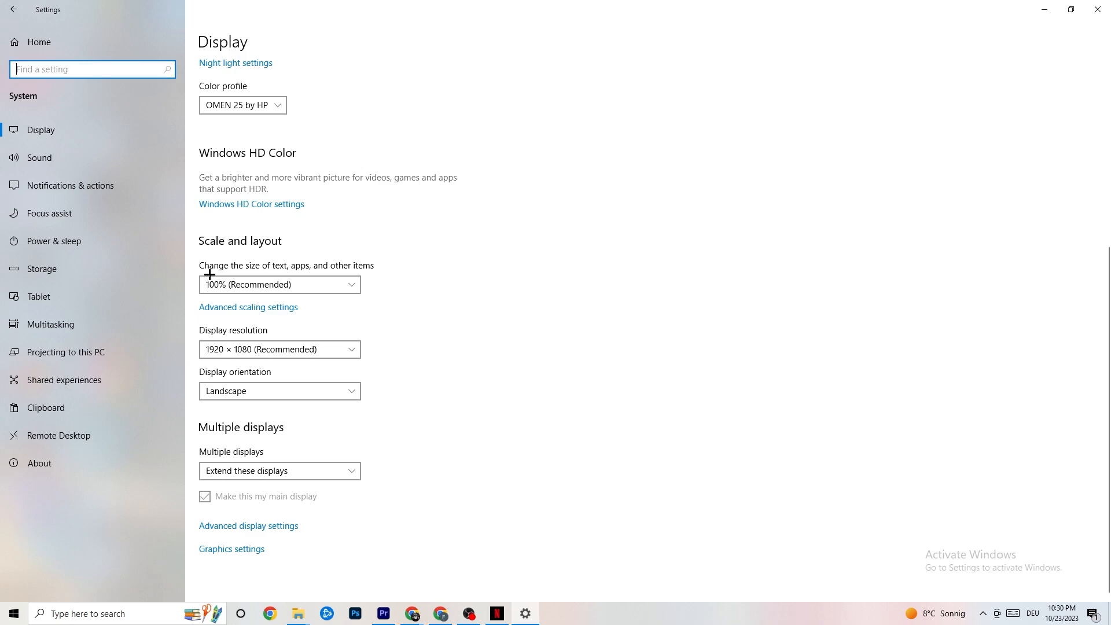
{"action": "left_click", "coordinate": [325, 284]}
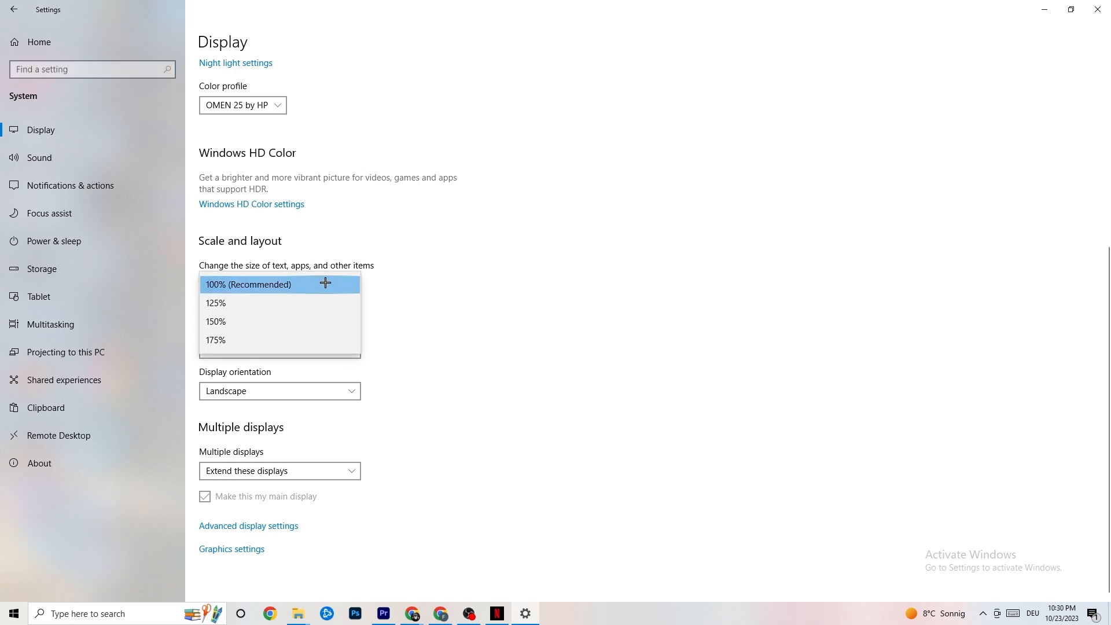
{"action": "left_click", "coordinate": [440, 225]}
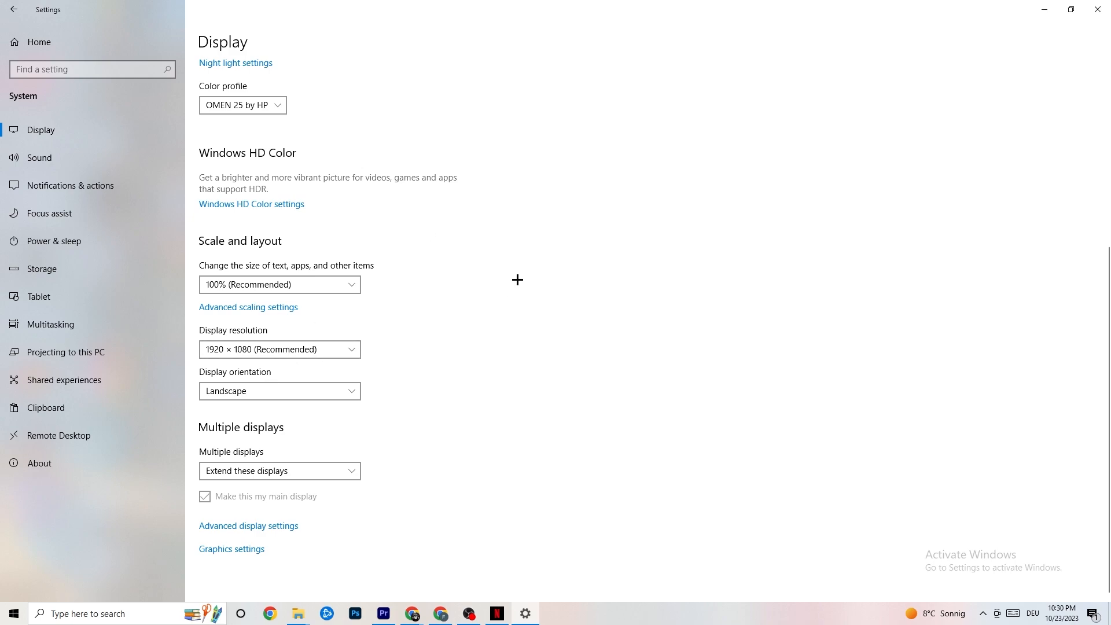
Examine the available power plans through the additional power settings and close the Power Options window.
{"action": "left_click", "coordinate": [69, 239]}
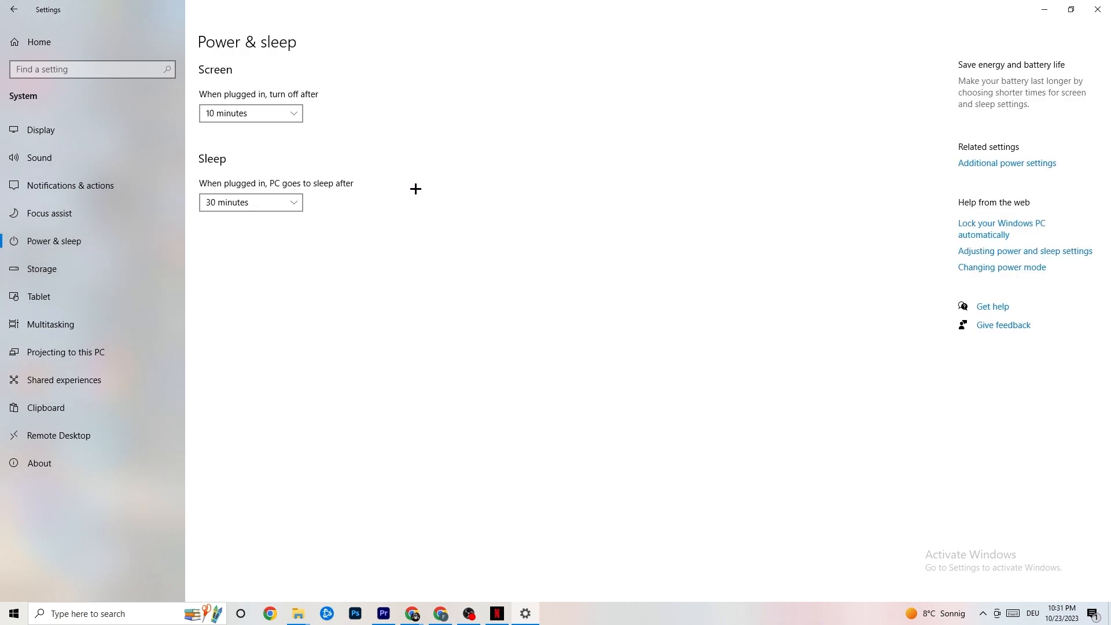
{"action": "left_click", "coordinate": [1030, 163]}
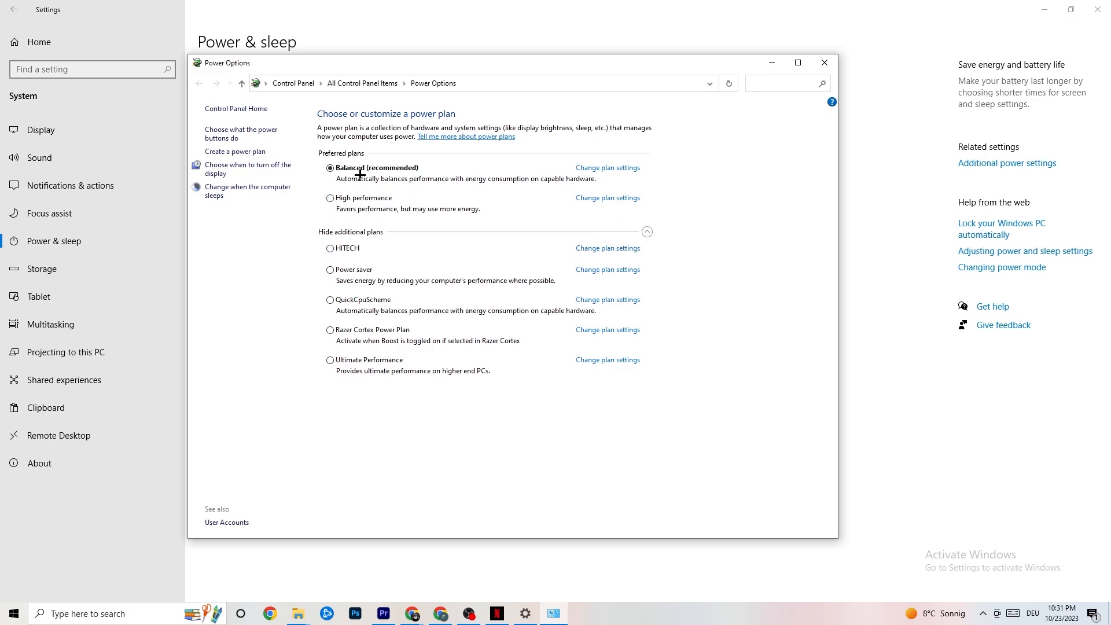
{"action": "left_click", "coordinate": [824, 62]}
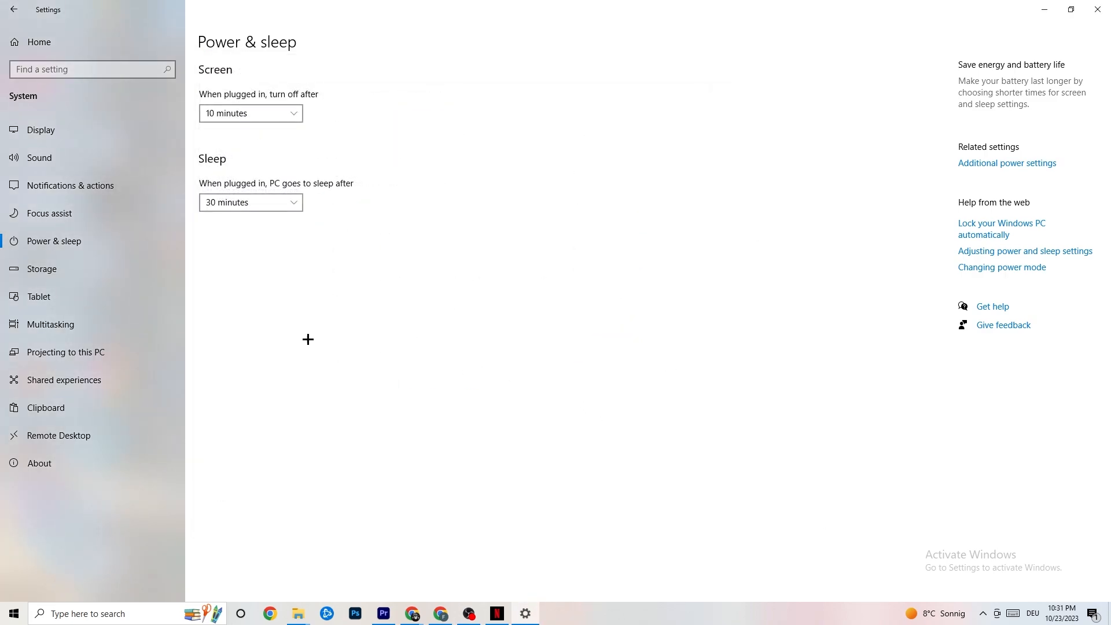
Open the Storage Sense configuration from the storage settings and view the choices for how often it runs, keeping Every week.
{"action": "left_click", "coordinate": [87, 280]}
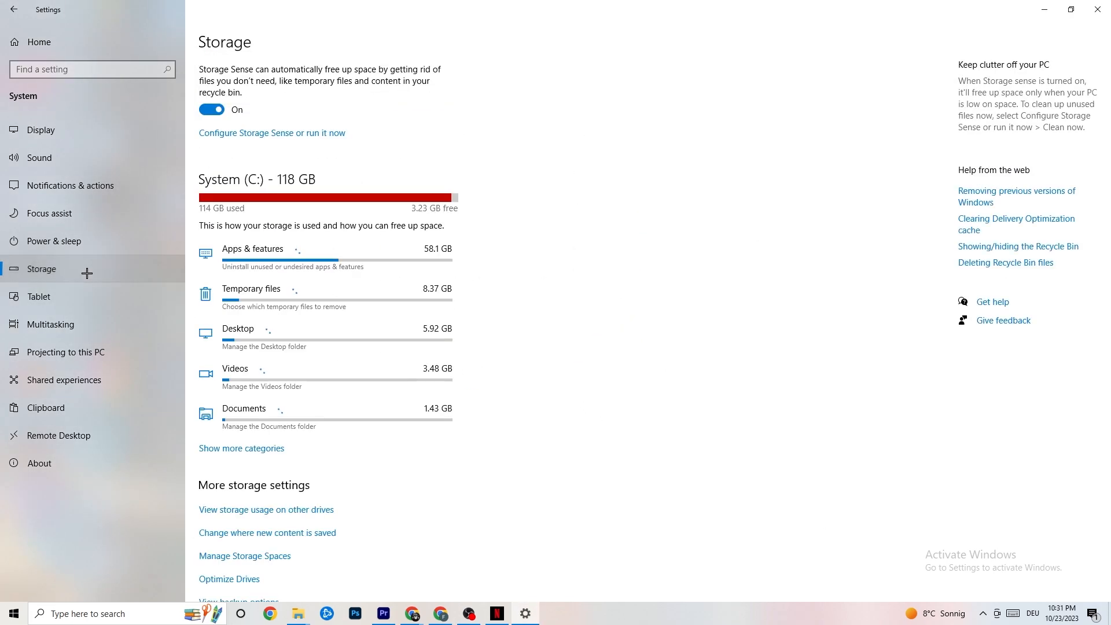
{"action": "left_click", "coordinate": [263, 134]}
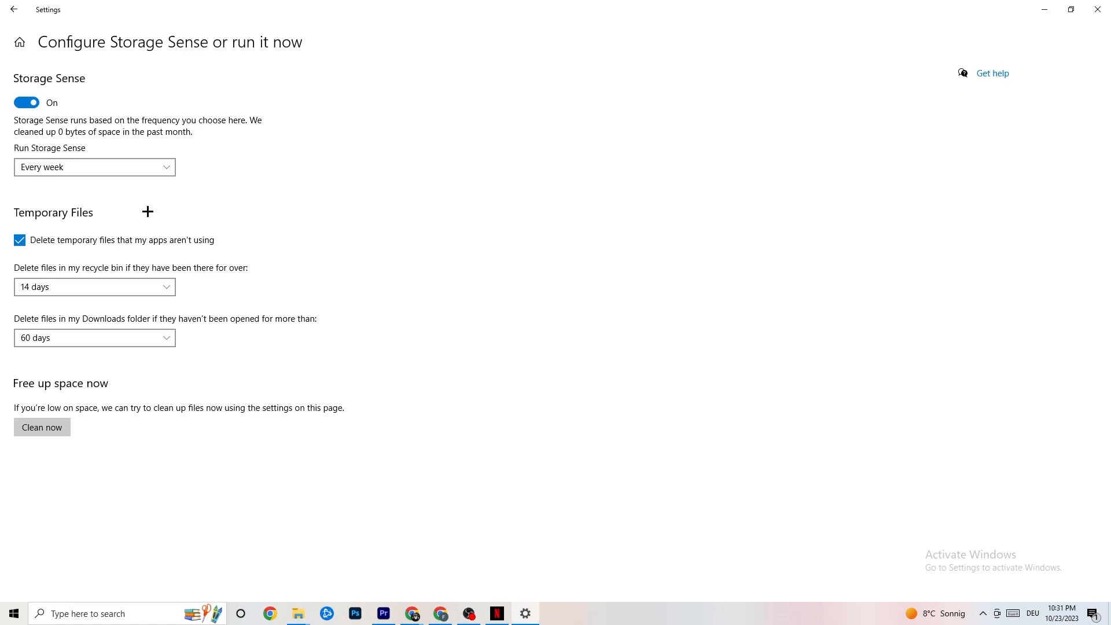
{"action": "left_click", "coordinate": [152, 169]}
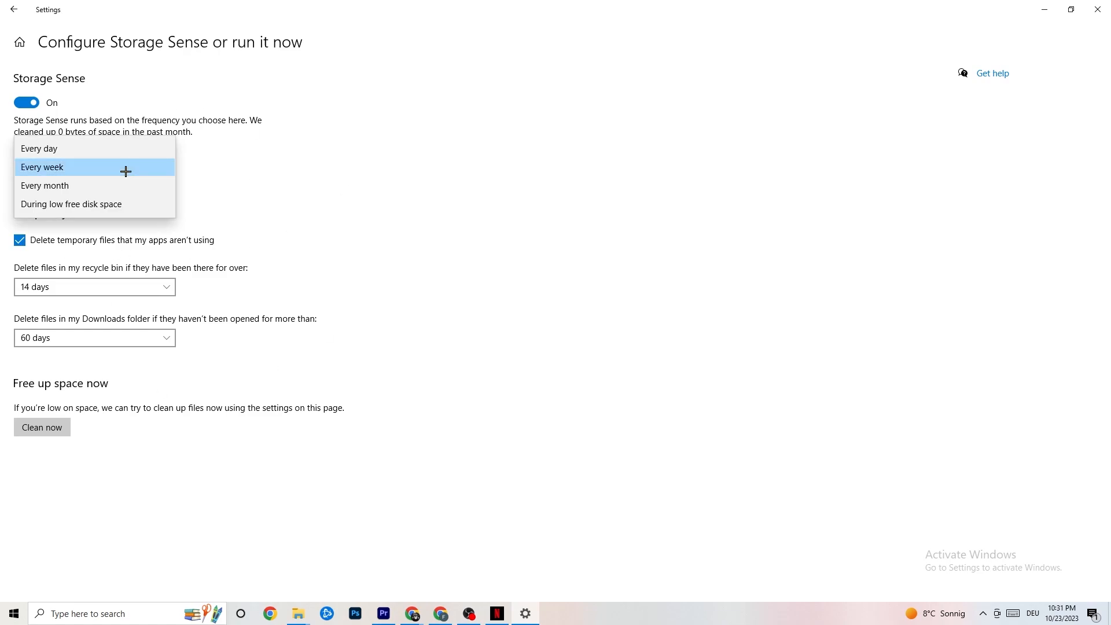
{"action": "left_click", "coordinate": [124, 171]}
{"action": "left_click", "coordinate": [160, 170]}
{"action": "left_click", "coordinate": [295, 229]}
View the deletion period choices for recycle bin and Downloads folder files, then return to the Settings home page.
{"action": "left_click", "coordinate": [129, 283]}
{"action": "left_click", "coordinate": [391, 231]}
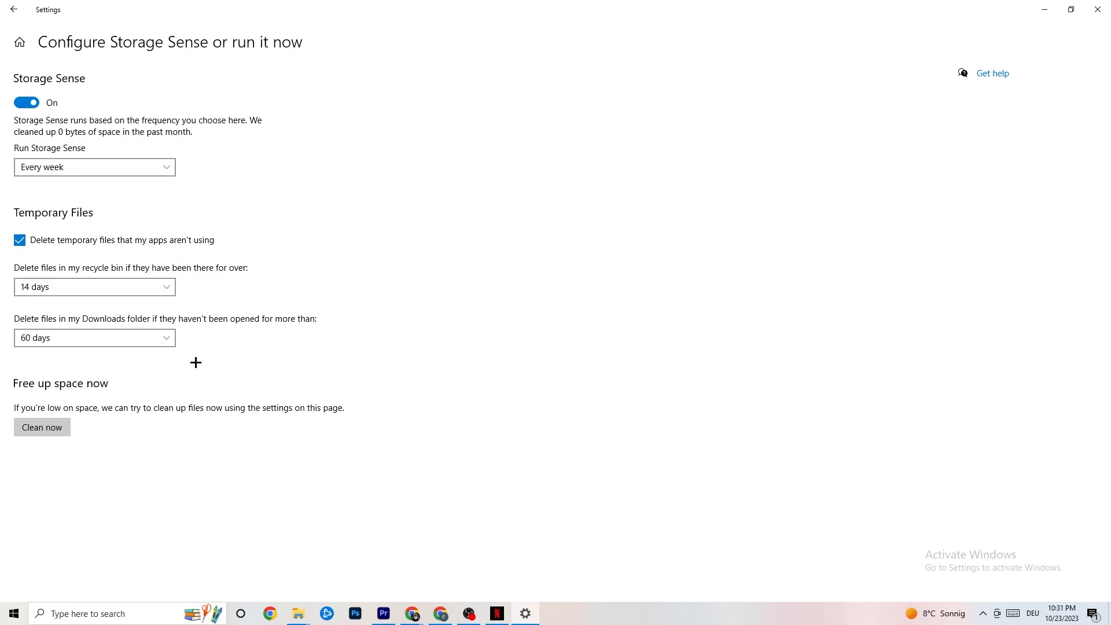
{"action": "left_click", "coordinate": [145, 338]}
{"action": "left_click", "coordinate": [473, 281]}
{"action": "left_click", "coordinate": [9, 3]}
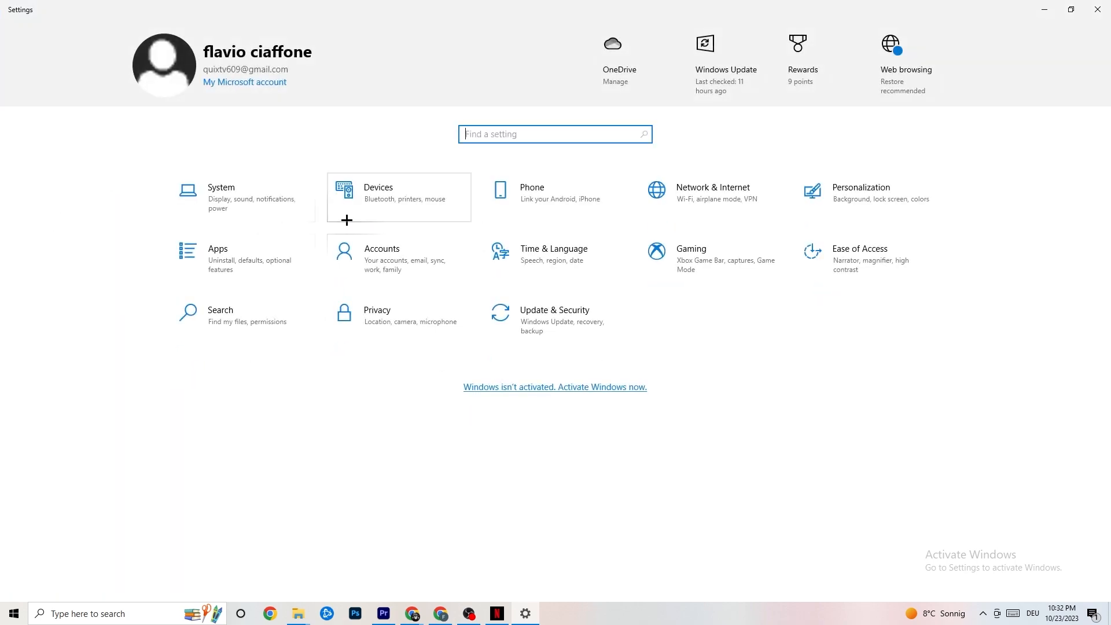
Review the Captures and Game Mode pages of the Gaming settings and return to the Settings home page.
{"action": "left_click", "coordinate": [741, 265]}
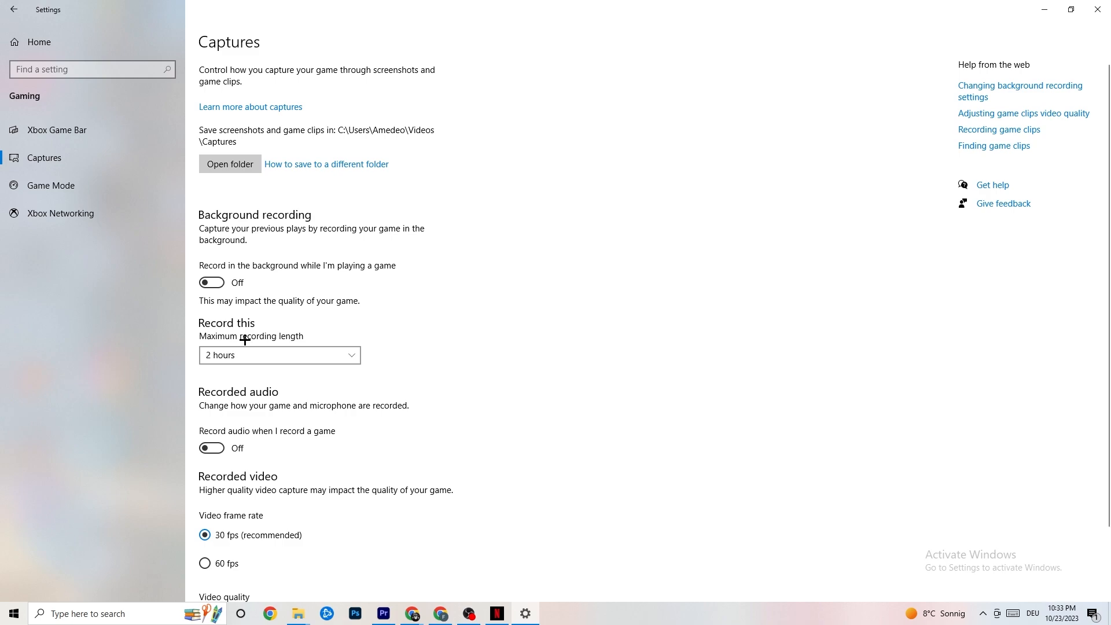
{"action": "left_click", "coordinate": [103, 198]}
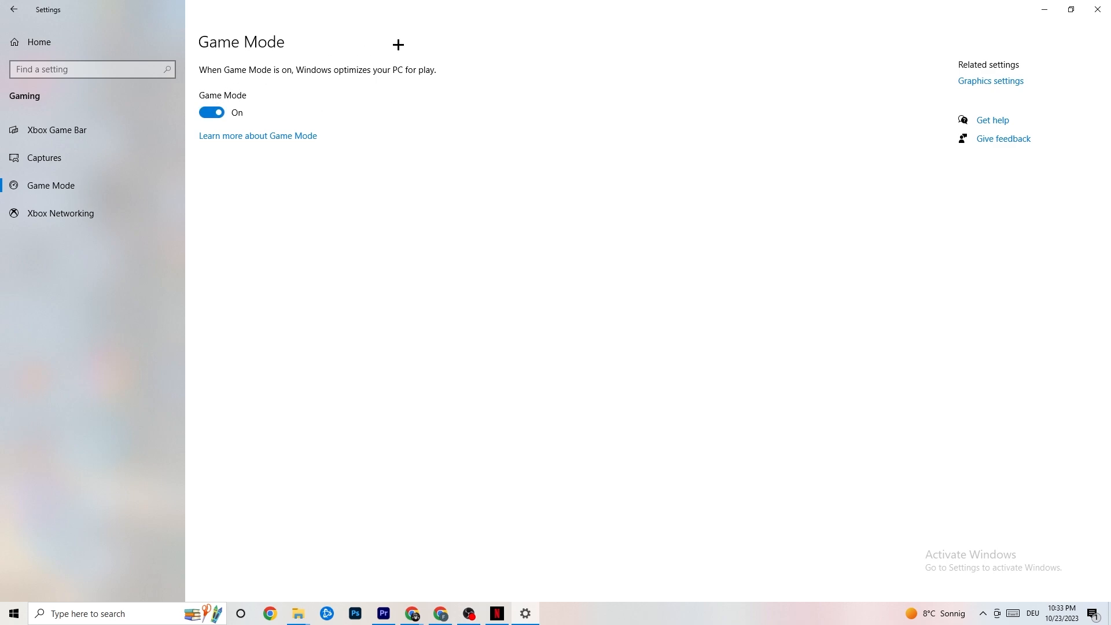
{"action": "left_click", "coordinate": [14, 10]}
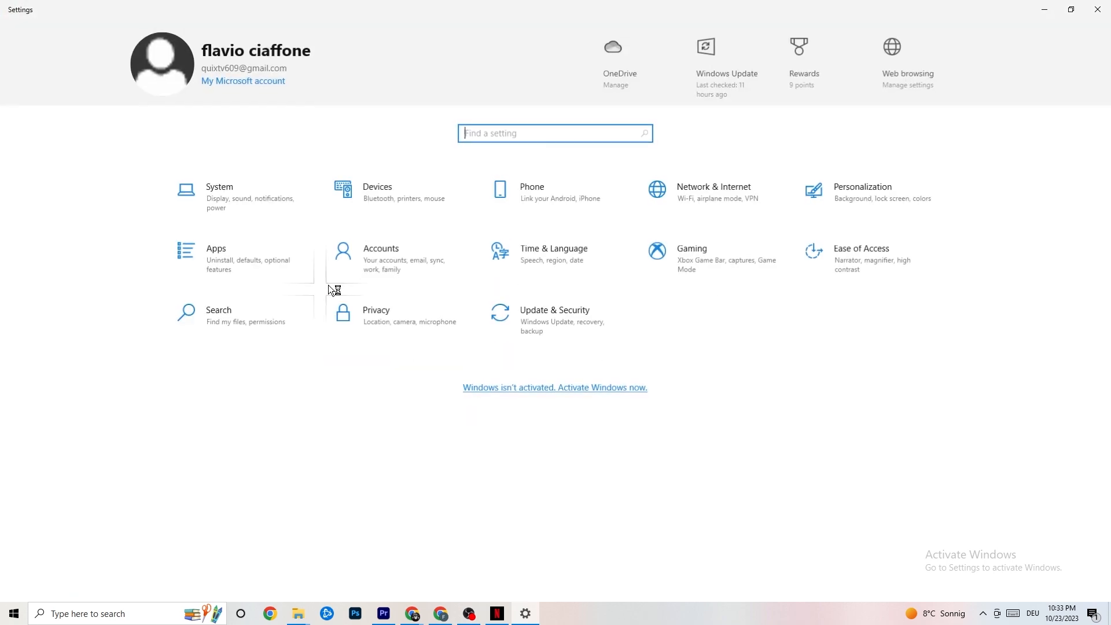
Review the Windows Update and Troubleshoot pages under Update & Security and close Settings.
{"action": "left_click", "coordinate": [583, 332]}
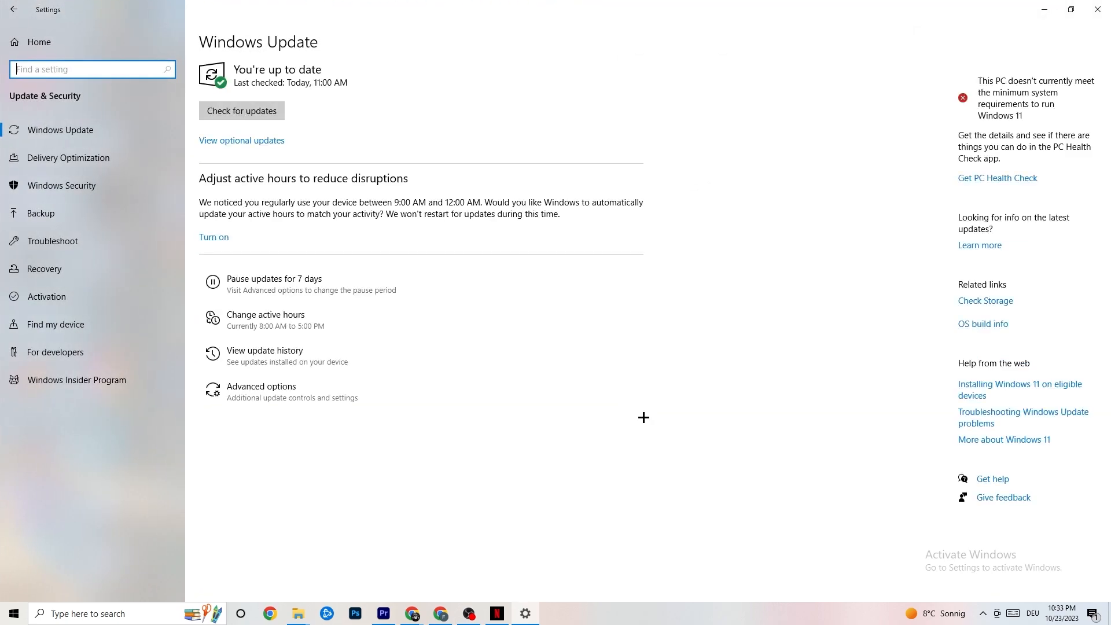
{"action": "left_click", "coordinate": [62, 239]}
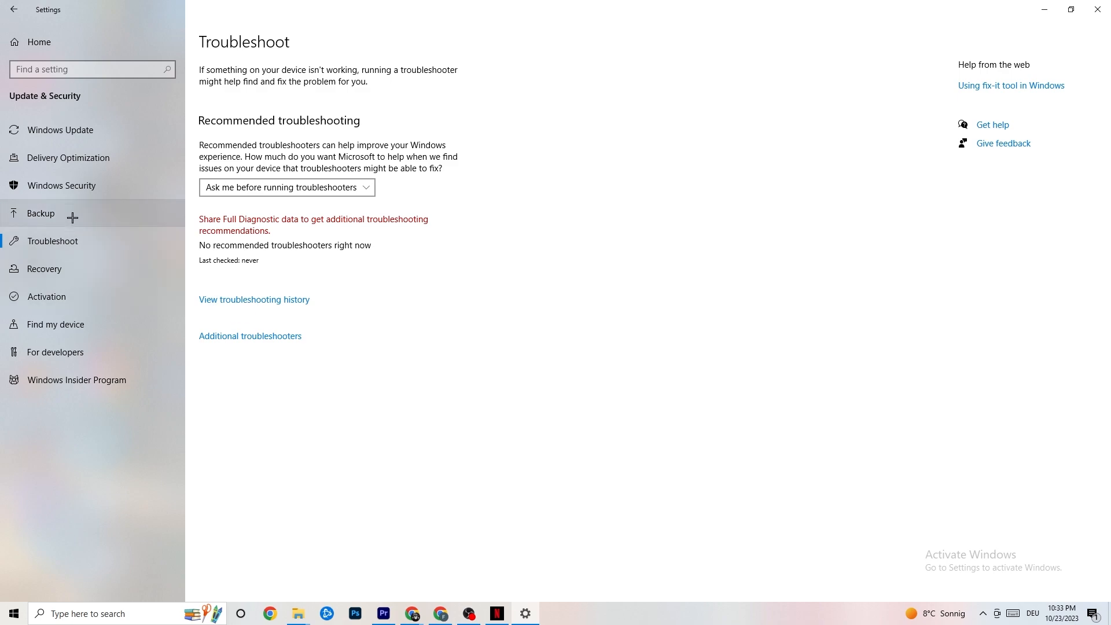
{"action": "left_click", "coordinate": [88, 134]}
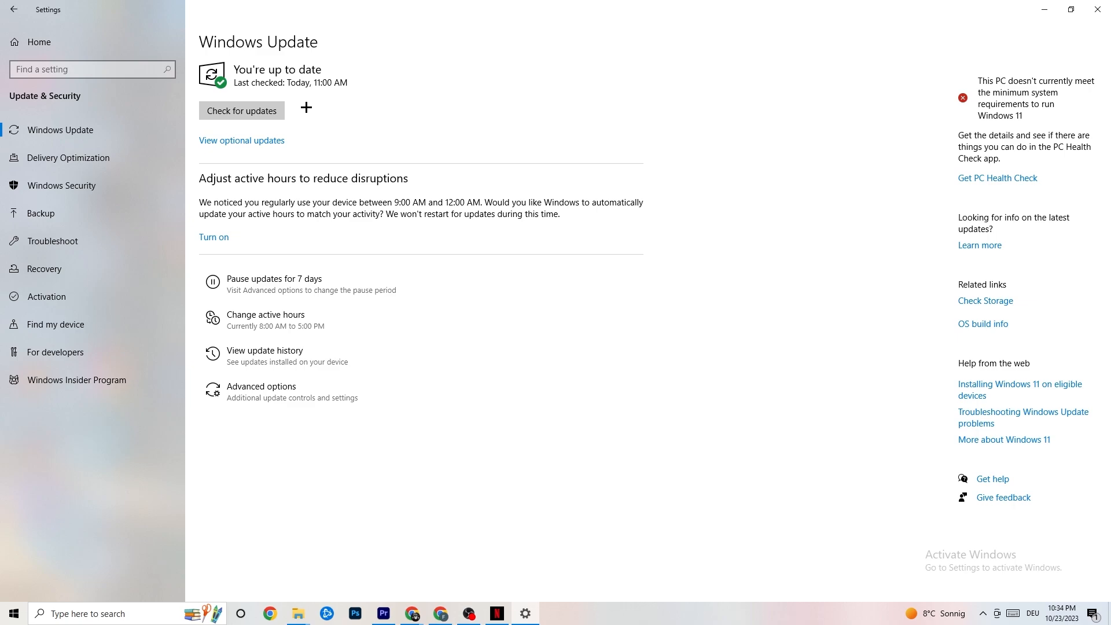
{"action": "left_click", "coordinate": [1086, 13]}
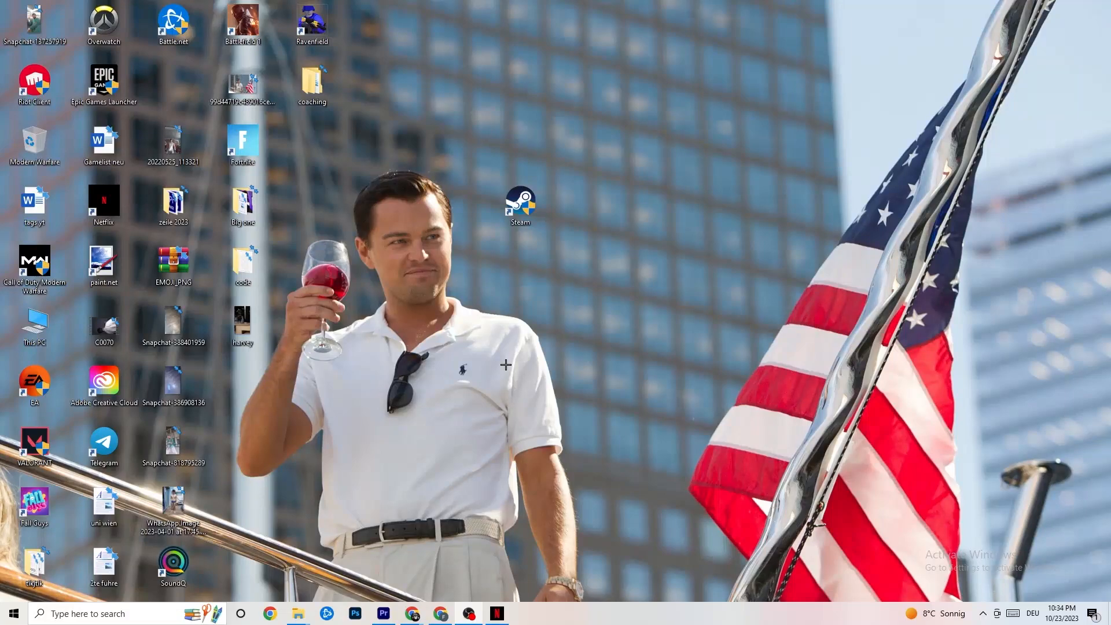